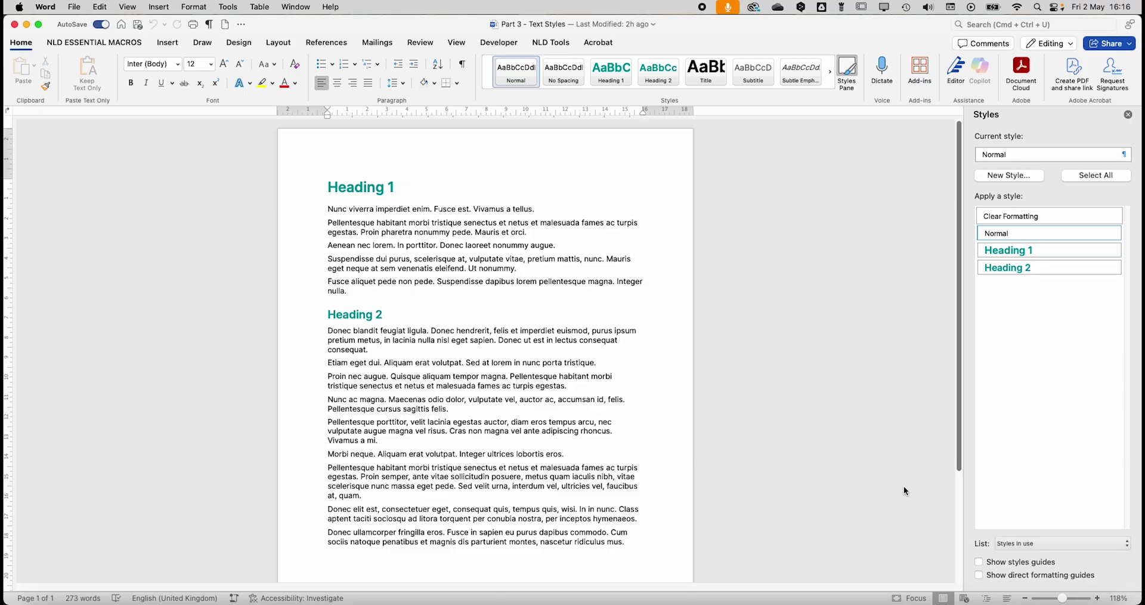
Open the Style dialog and review its list filtered by all styles, user-defined styles and styles in use.
left_click(194, 7)
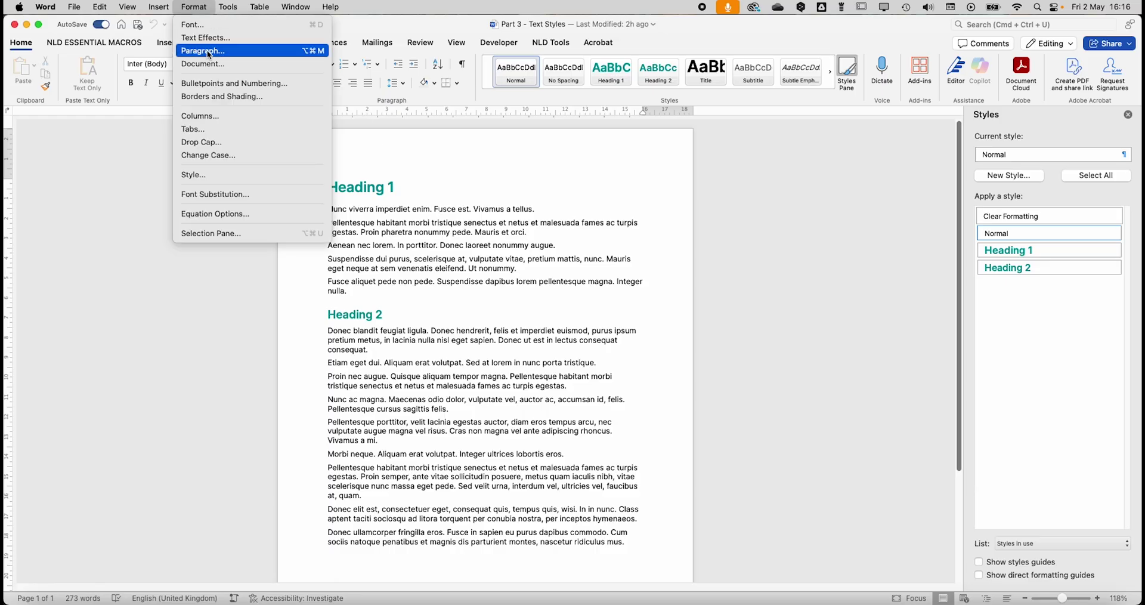
left_click(242, 172)
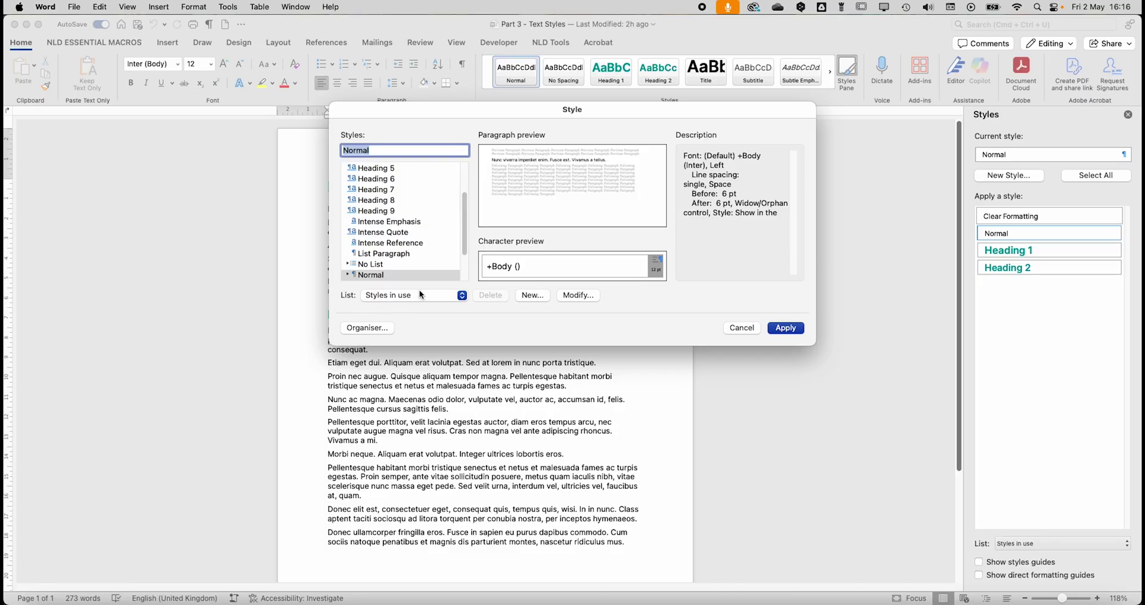
left_click(462, 296)
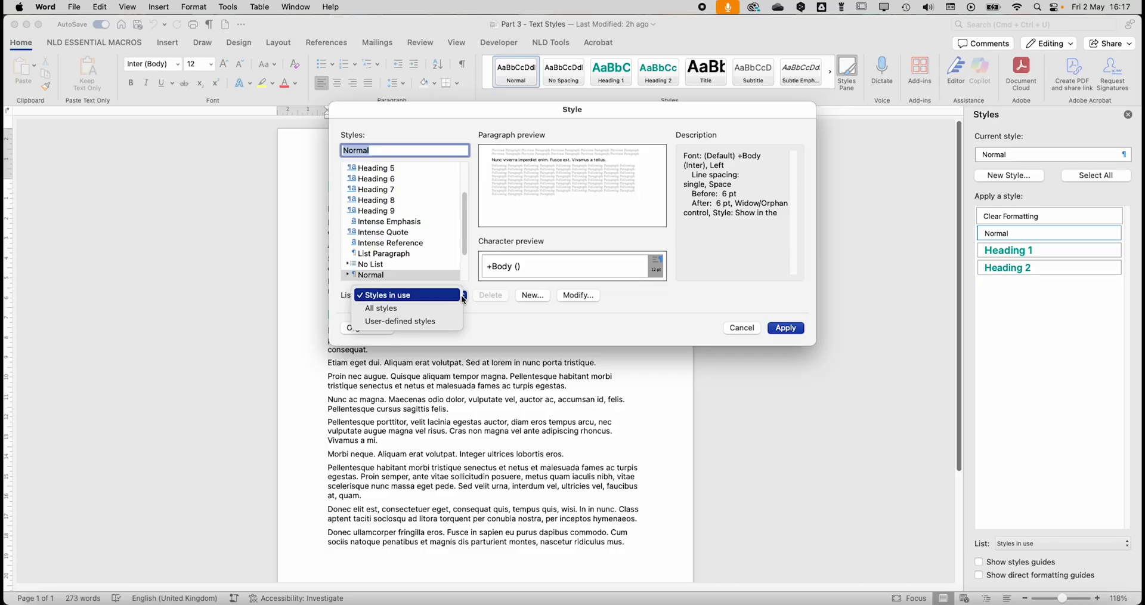
left_click(422, 308)
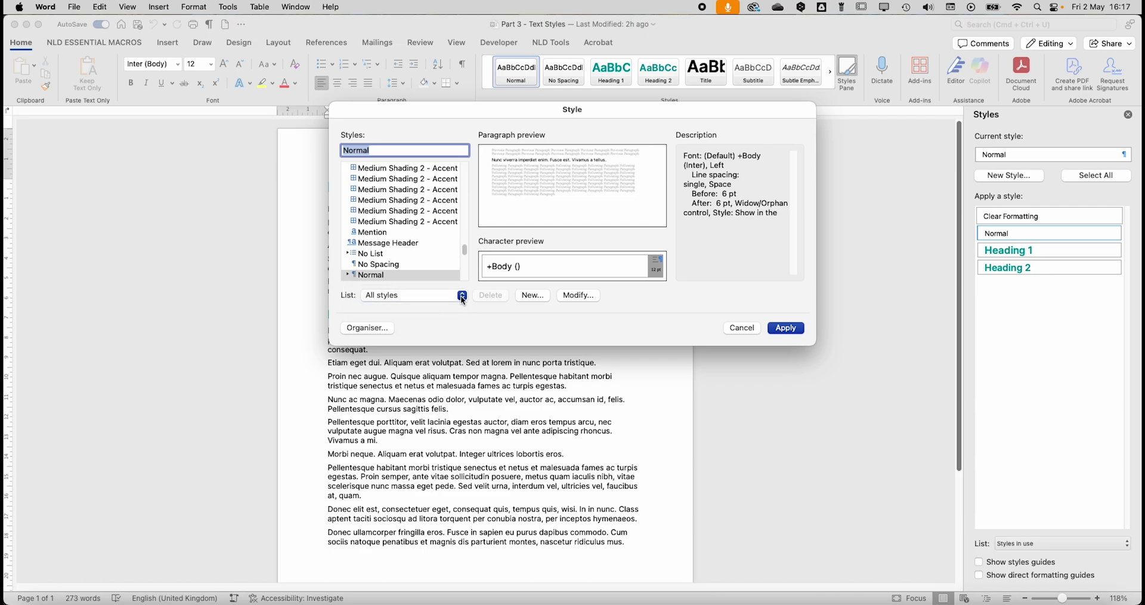
left_click(461, 296)
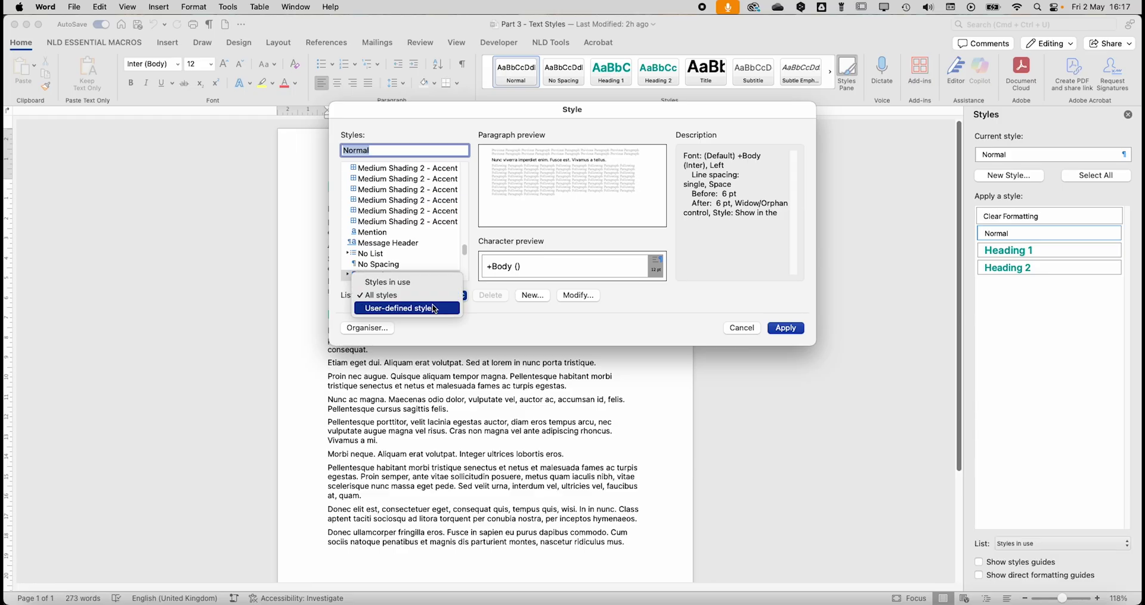
left_click(370, 307)
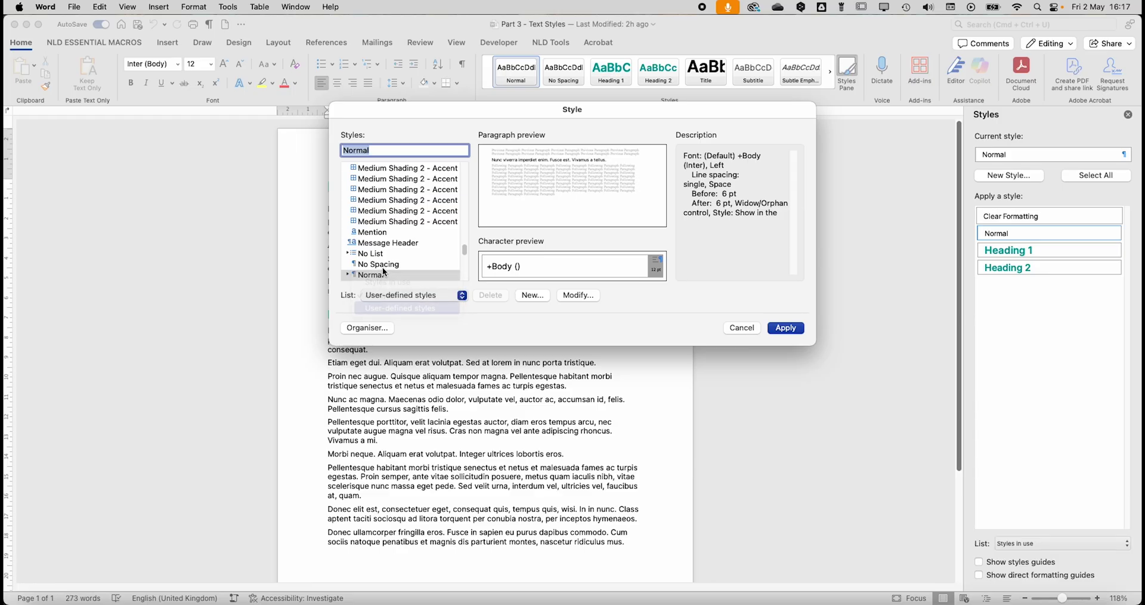
left_click(455, 294)
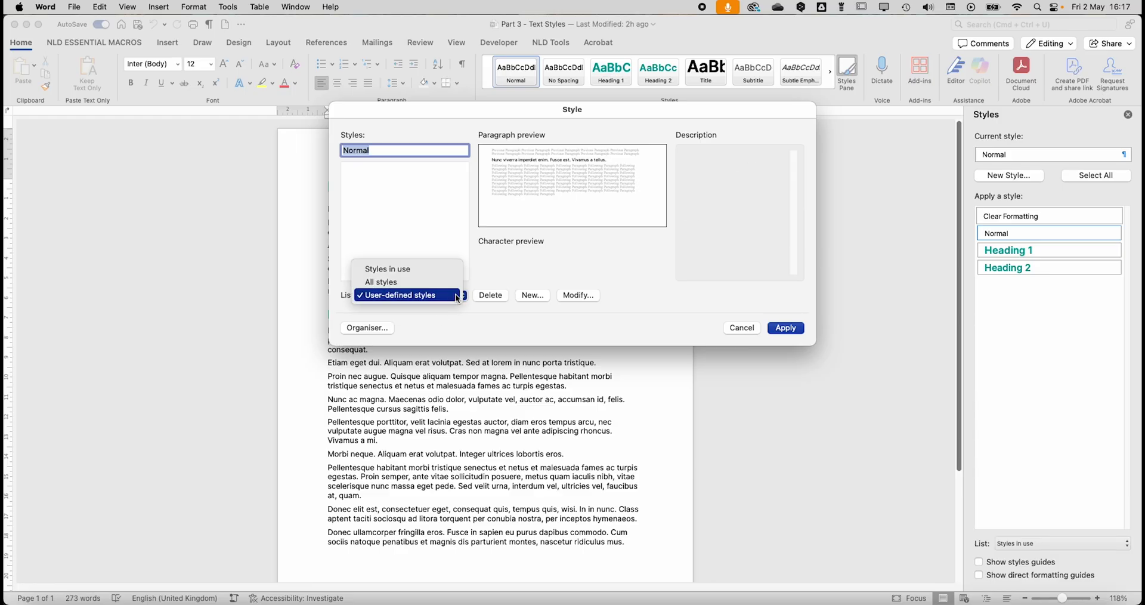
left_click(395, 266)
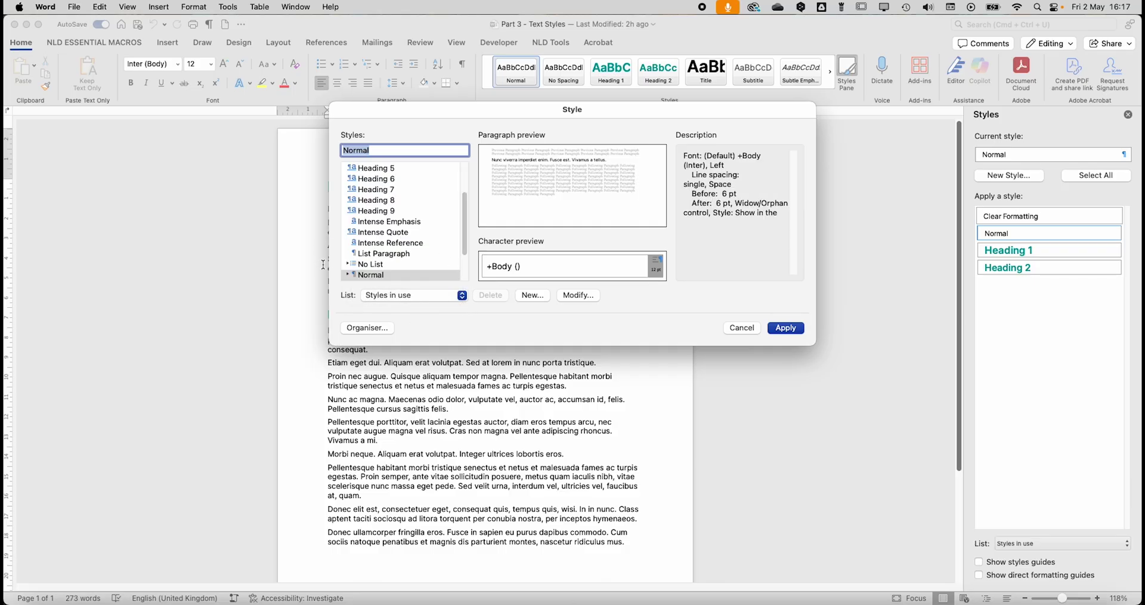
Modify the Normal style's font settings, setting the size to 11.
left_click(593, 295)
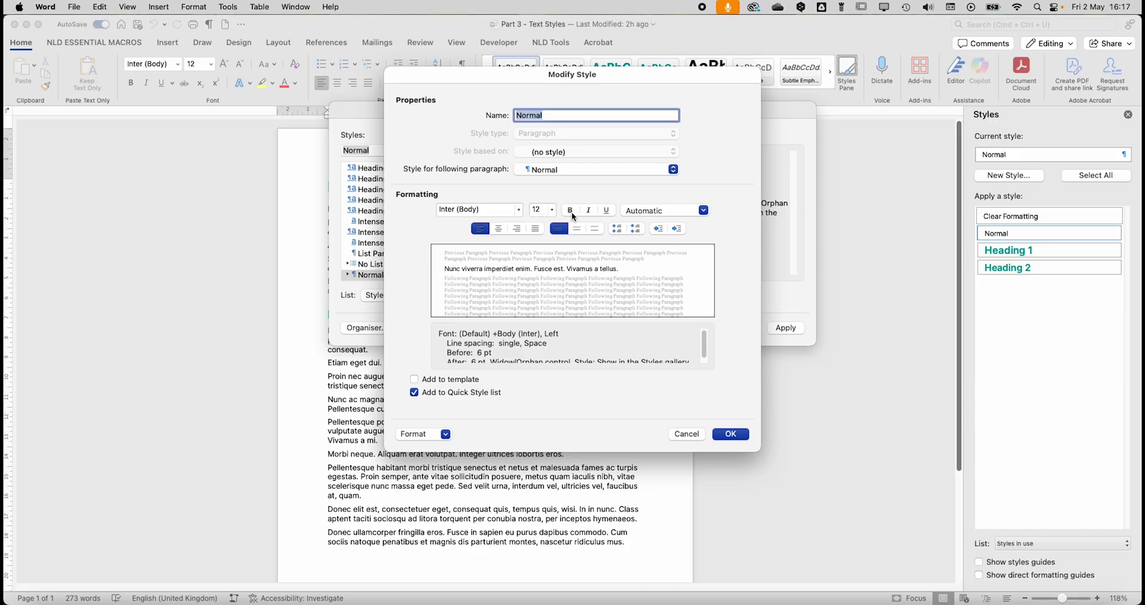
left_click(704, 210)
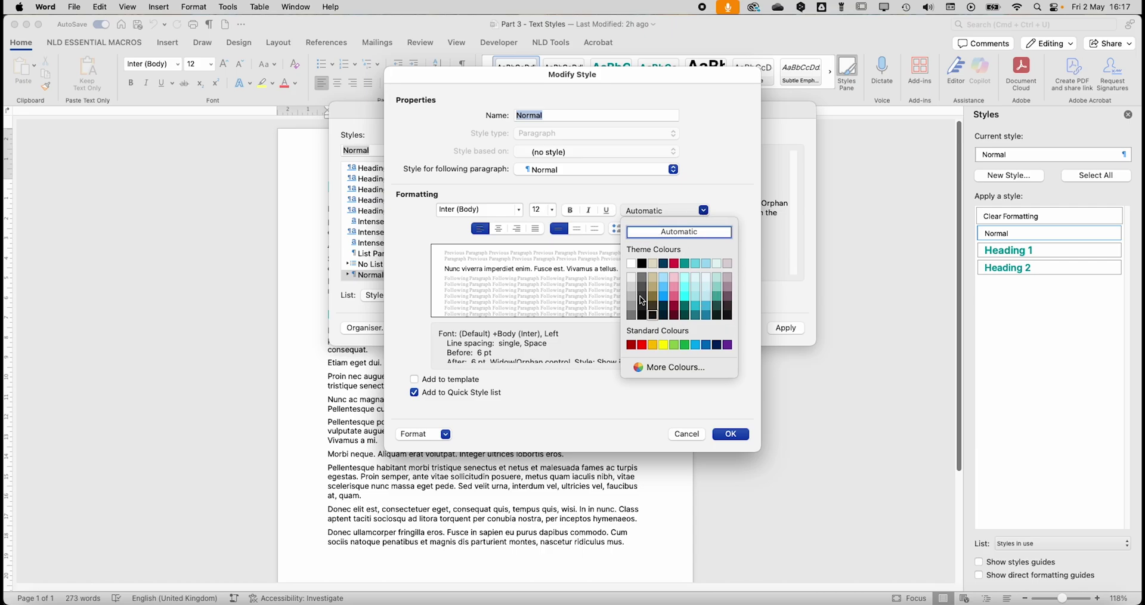
left_click(728, 184)
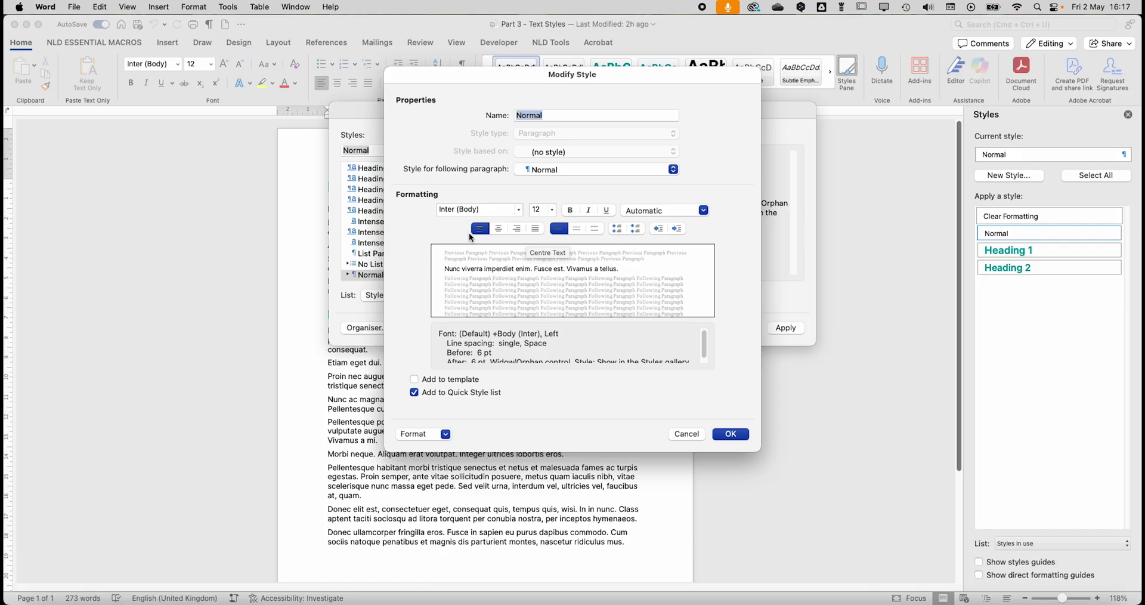
left_click(438, 435)
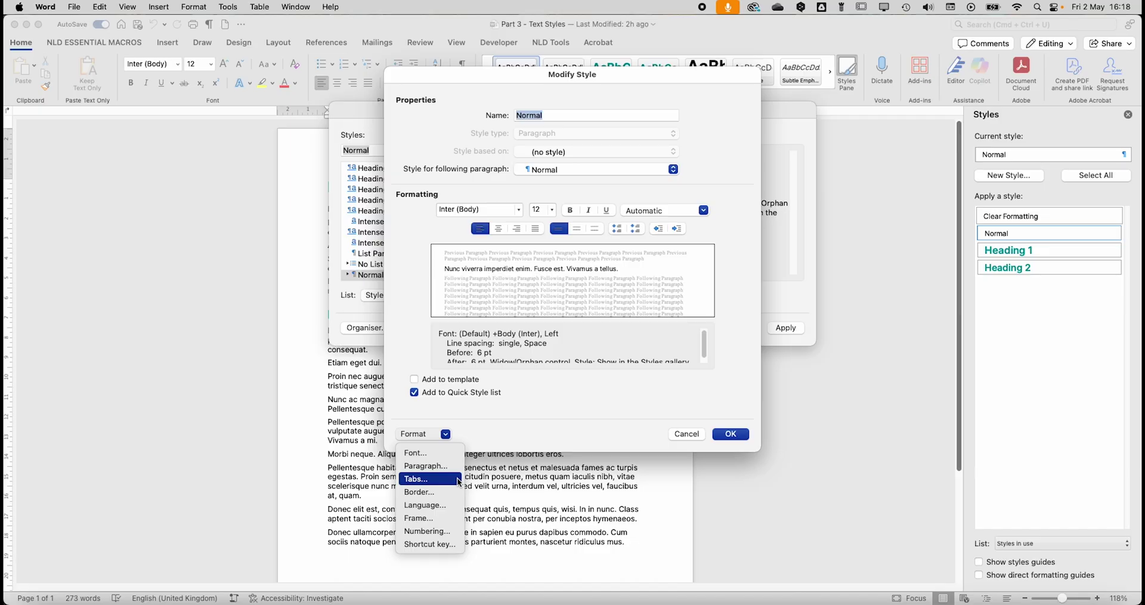
left_click(435, 454)
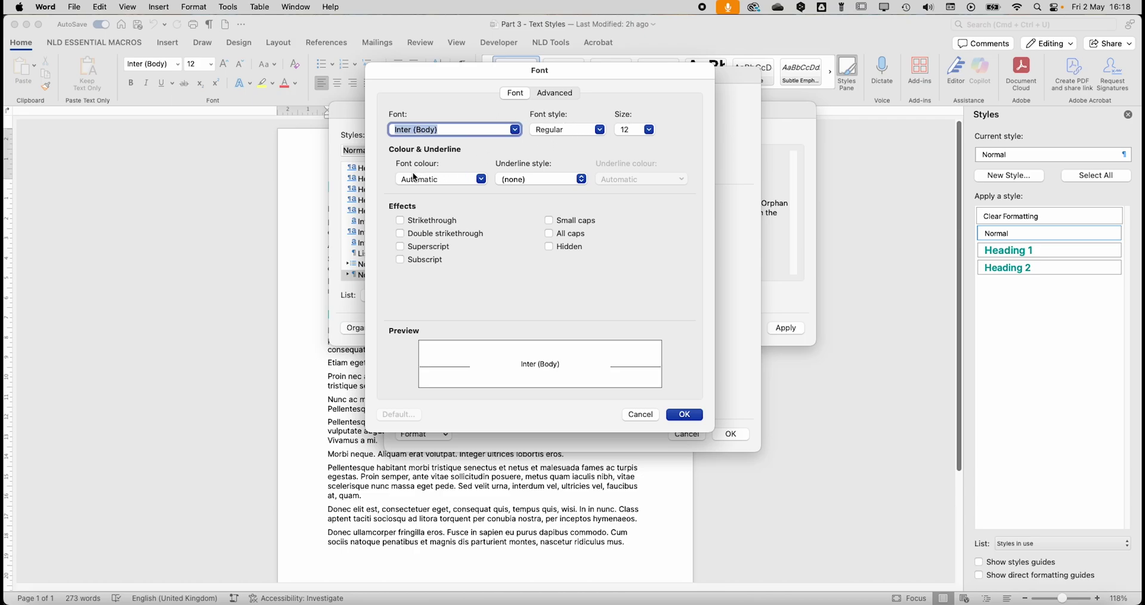
left_click(550, 95)
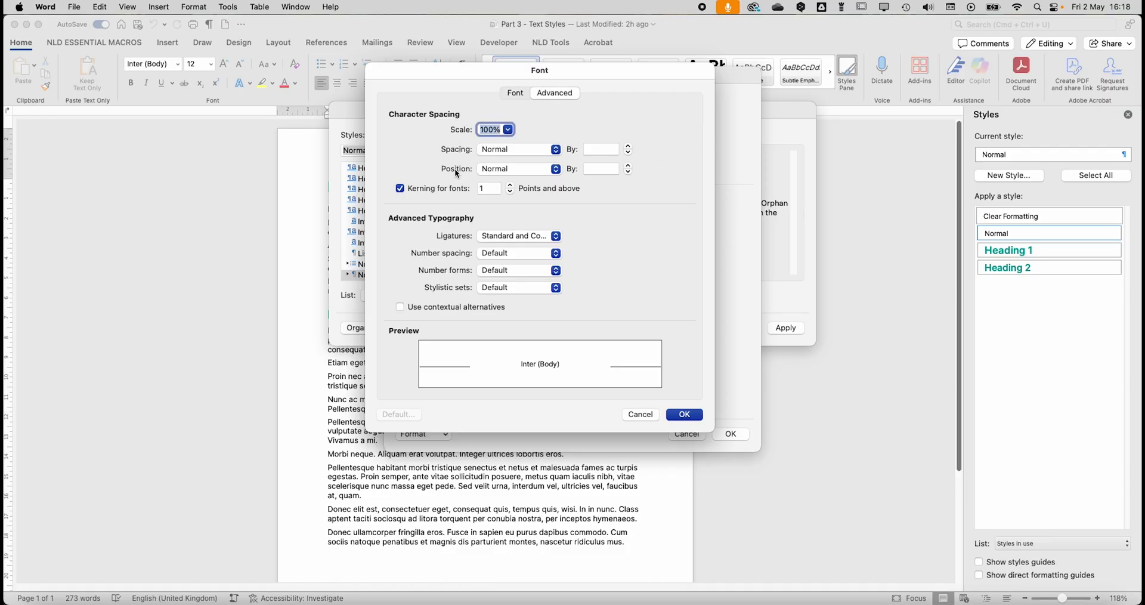
left_click(507, 95)
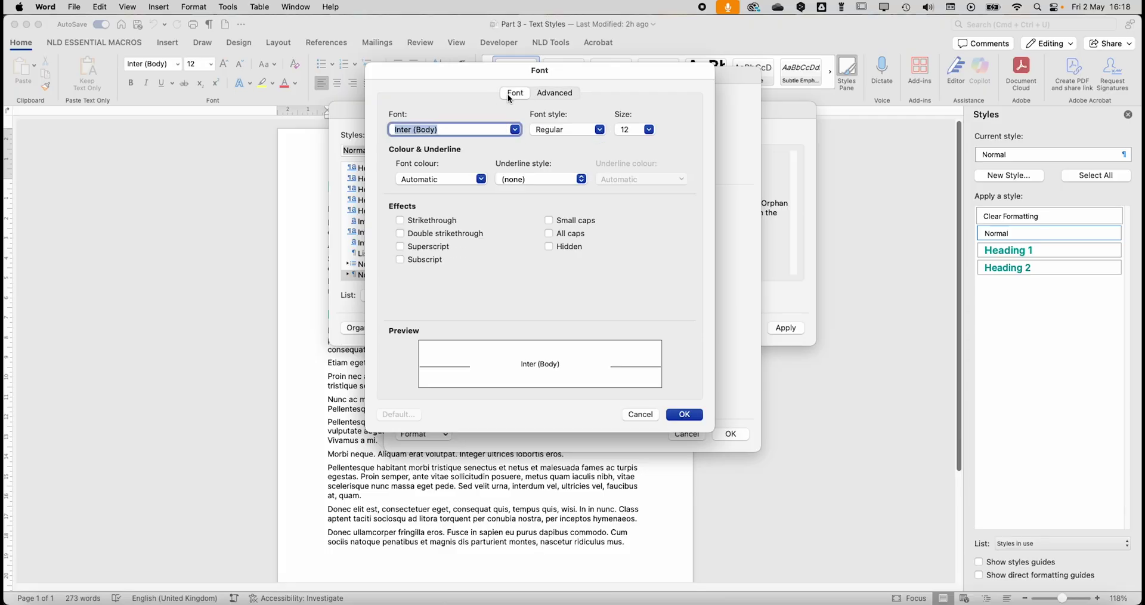
left_click(649, 130)
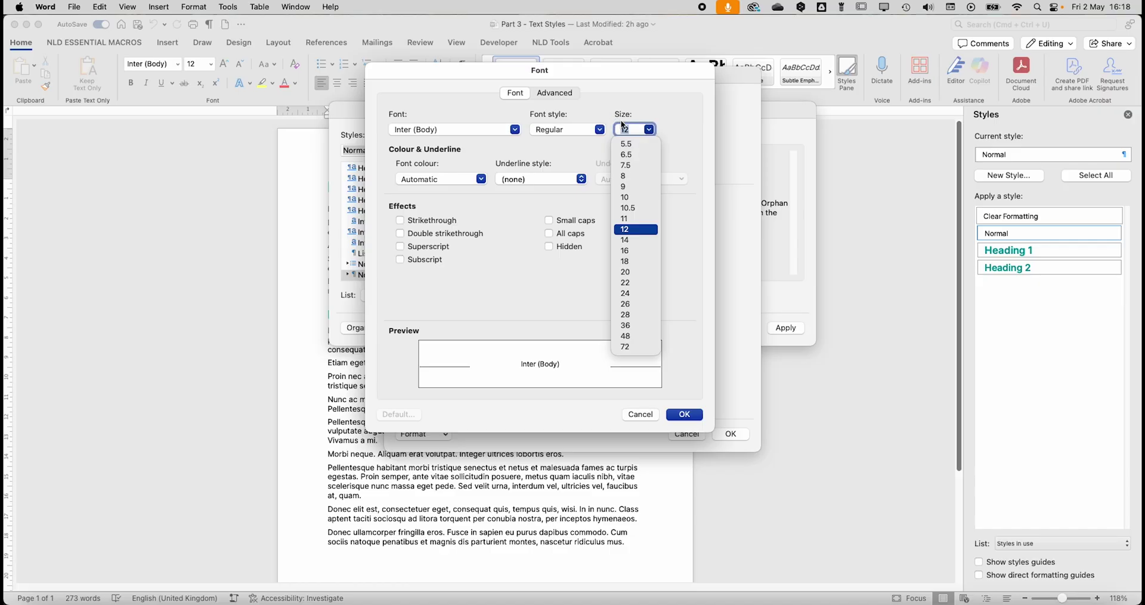
left_click(624, 219)
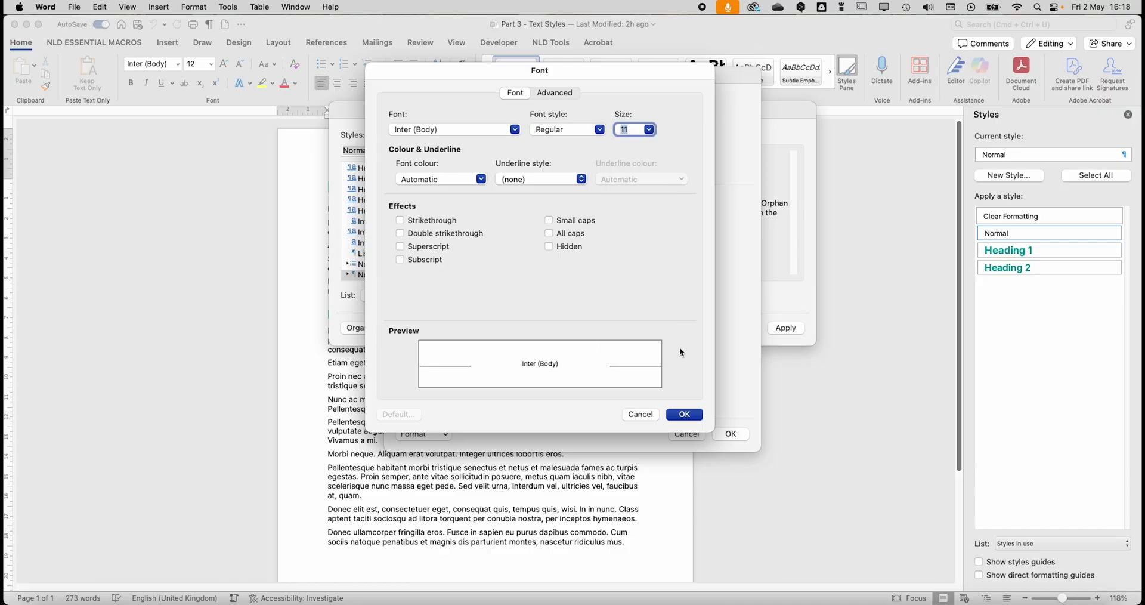
left_click(680, 413)
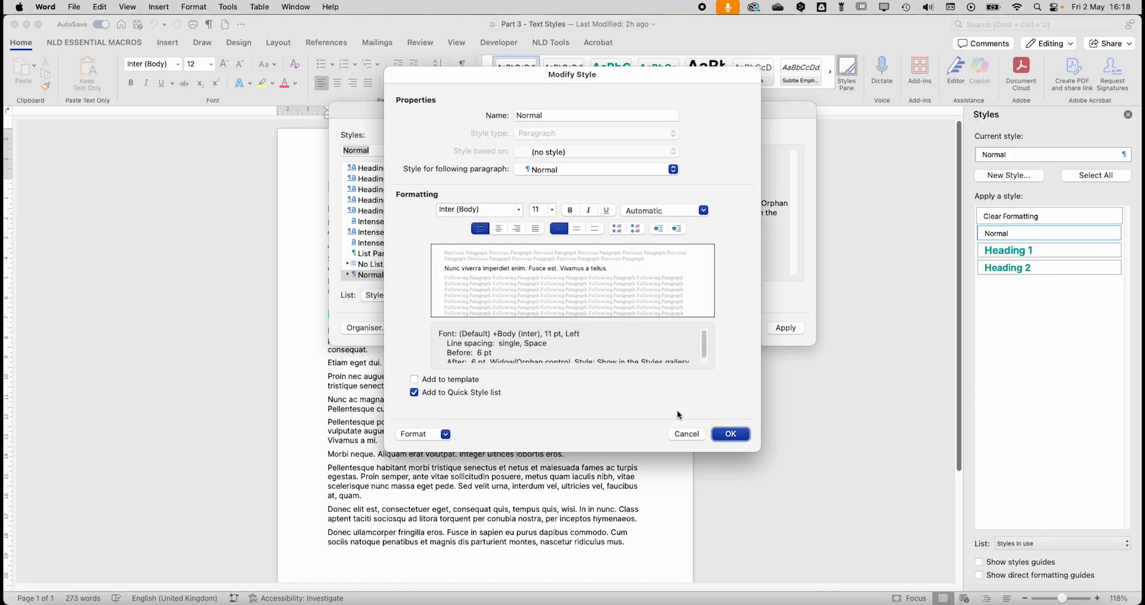
Set the Normal style's line spacing to Multiple at 1.2 in its paragraph settings and apply the modified style.
left_click(440, 434)
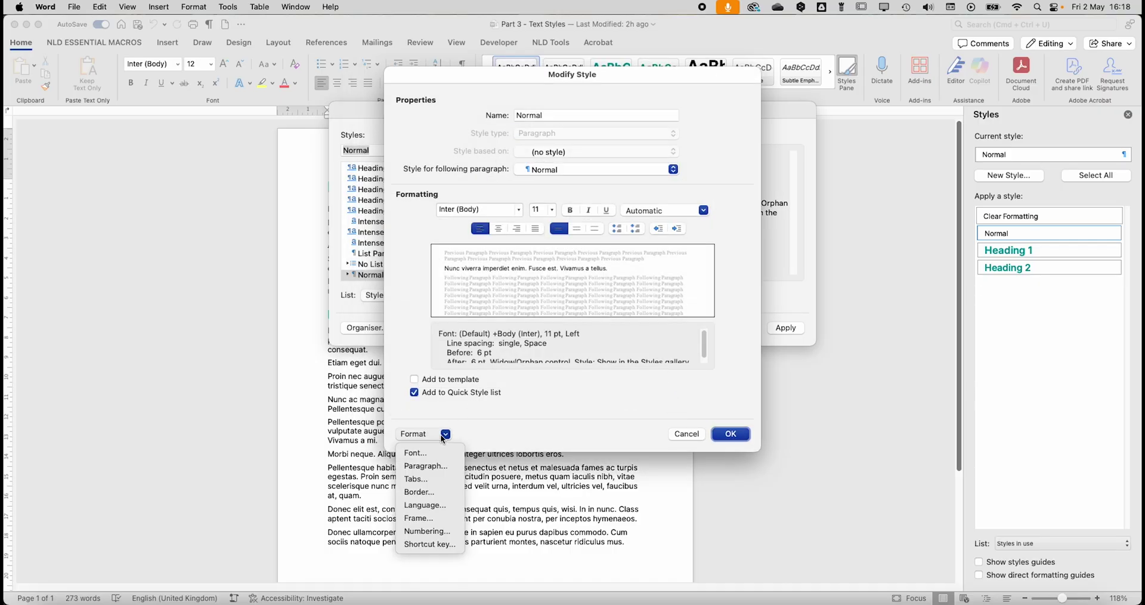
left_click(434, 467)
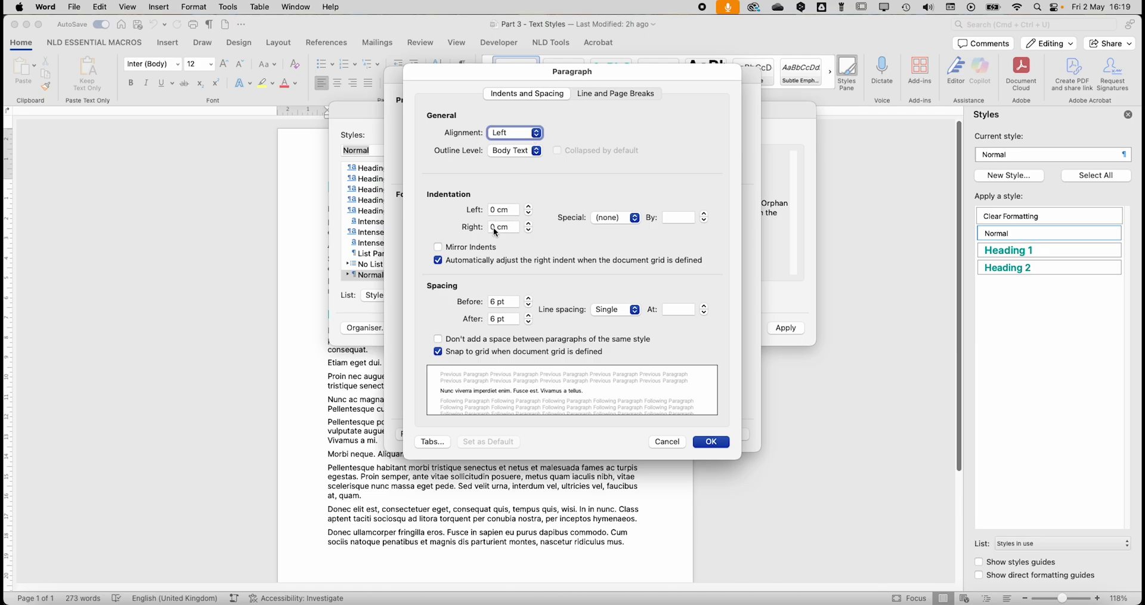
left_click(626, 221)
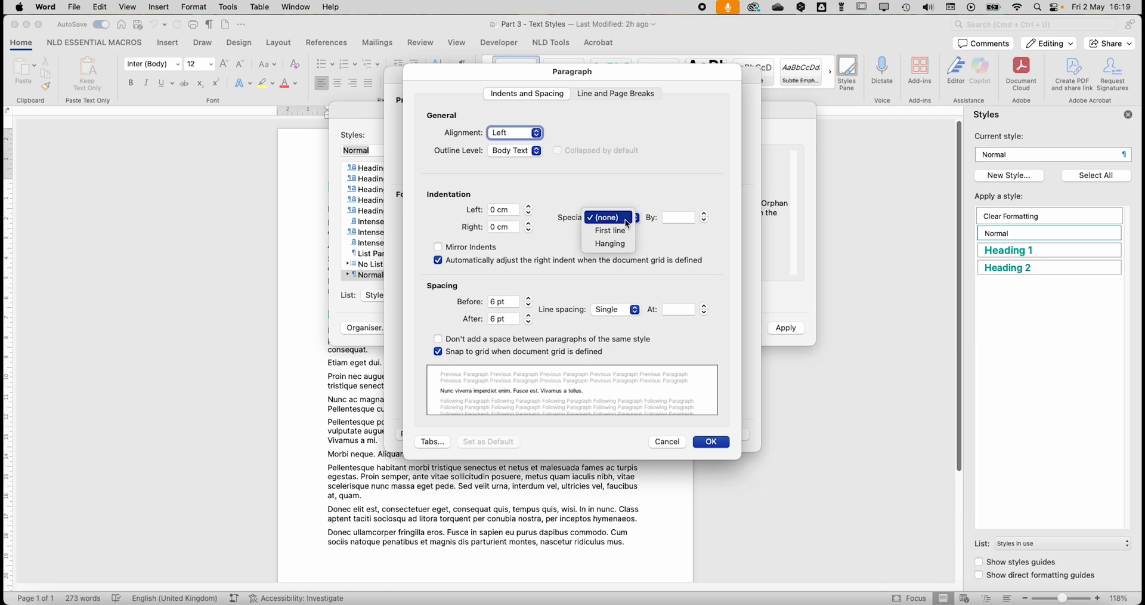
left_click(654, 262)
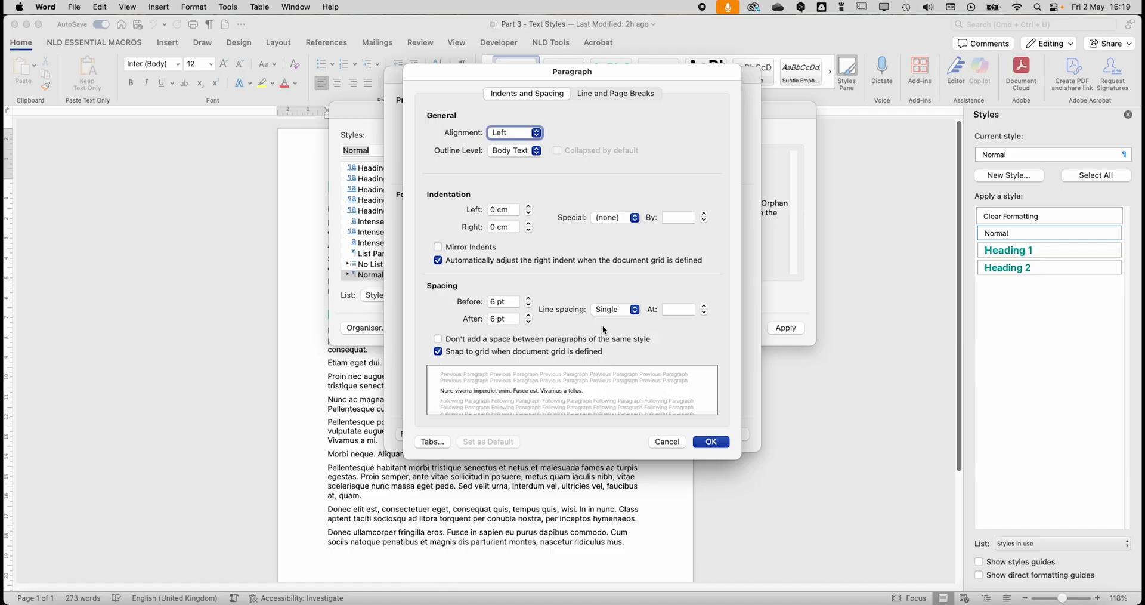
left_click(627, 94)
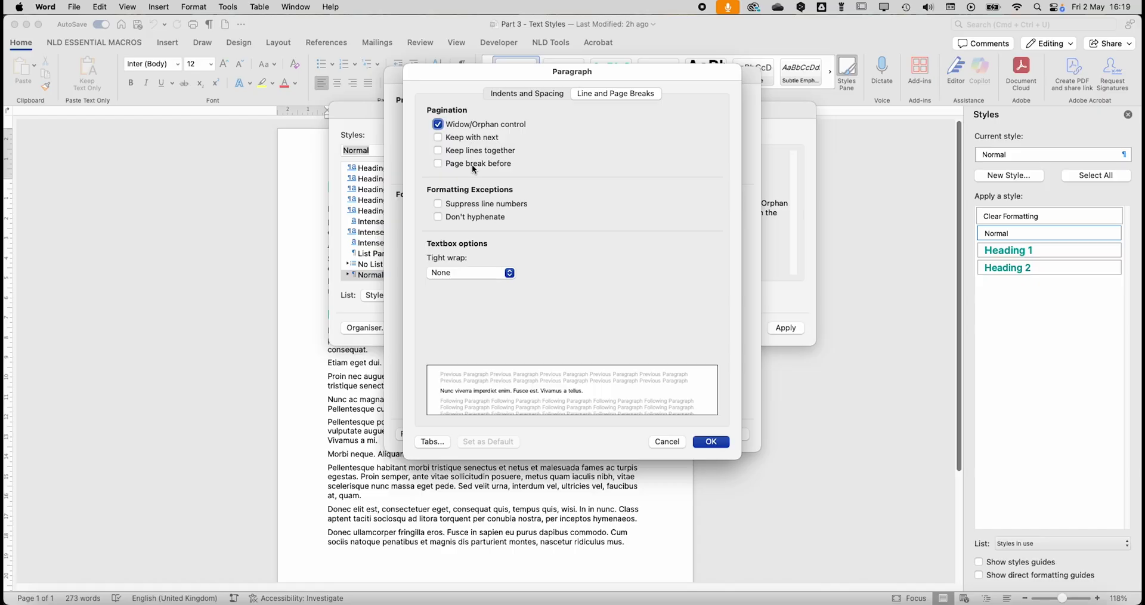
left_click(525, 94)
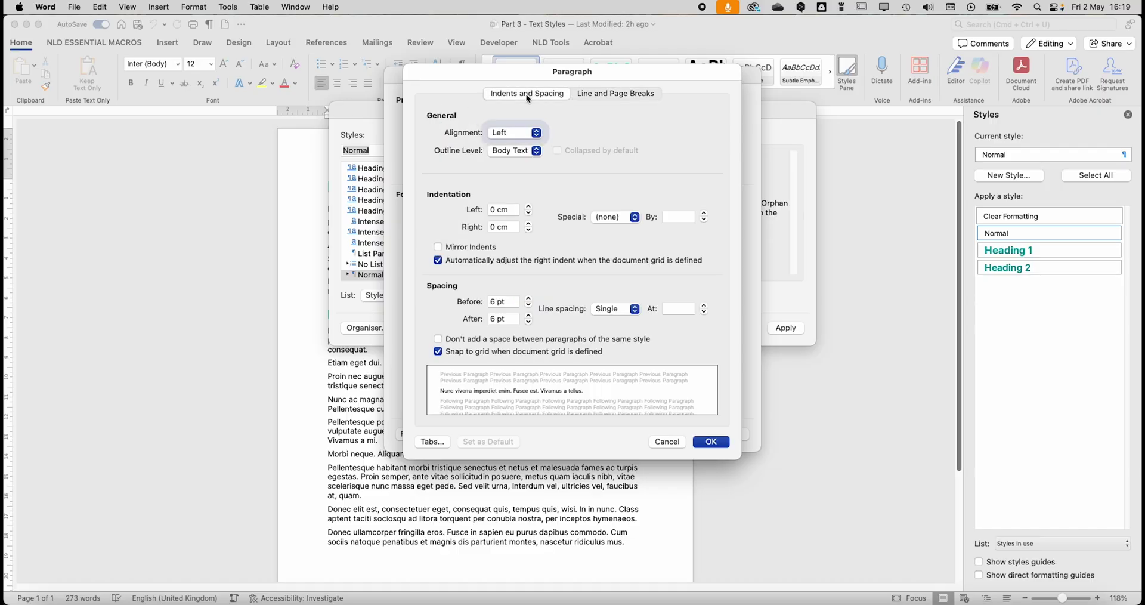
left_click(611, 309)
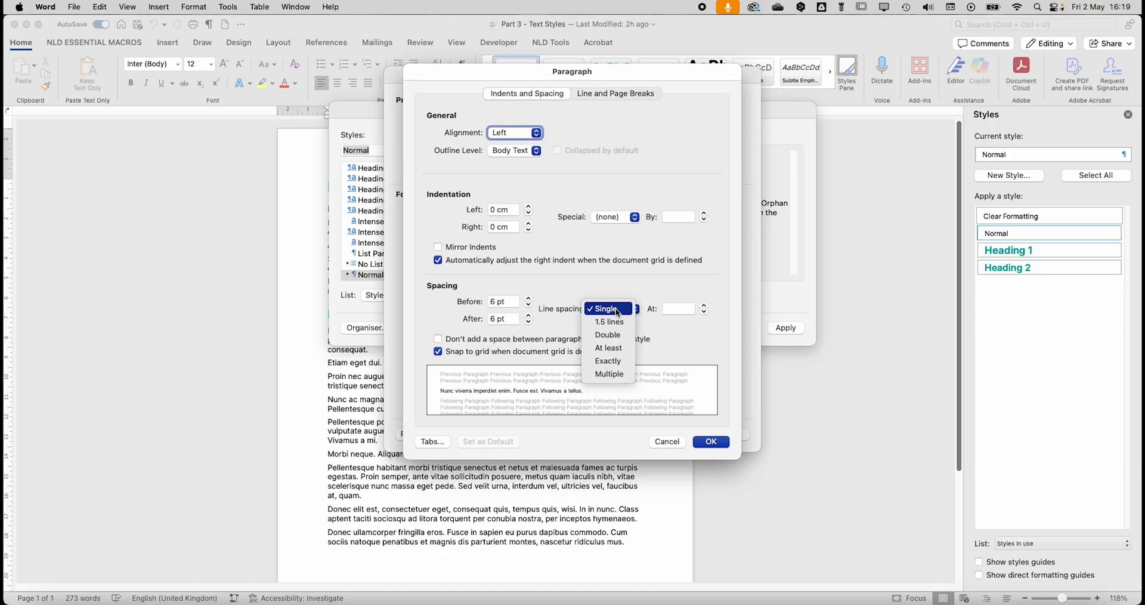
left_click(609, 373)
left_click(659, 309)
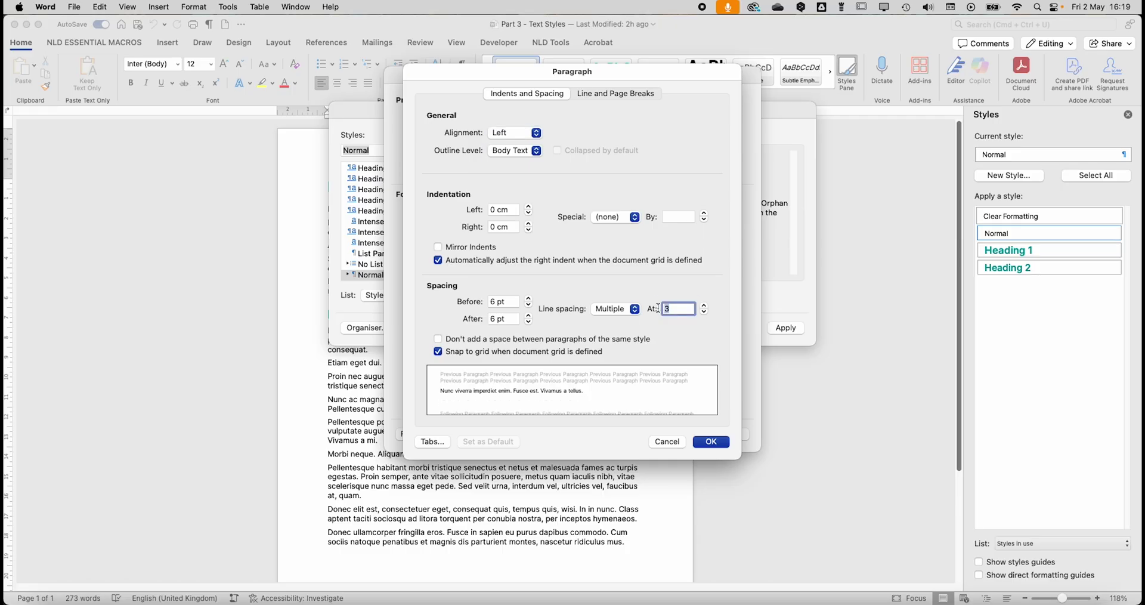
type("1.2")
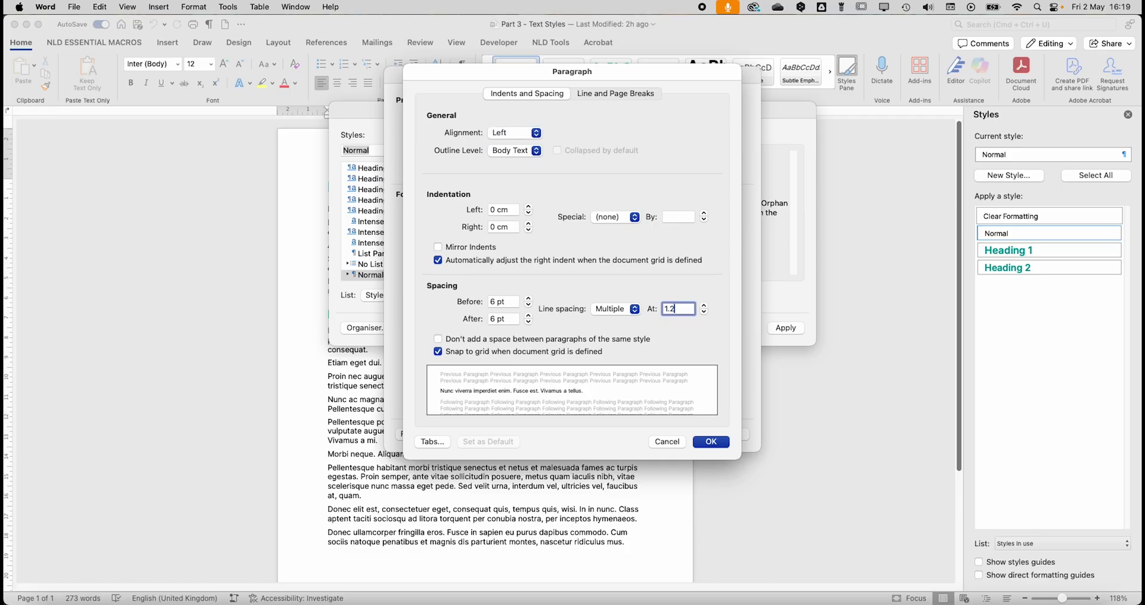
left_click(709, 442)
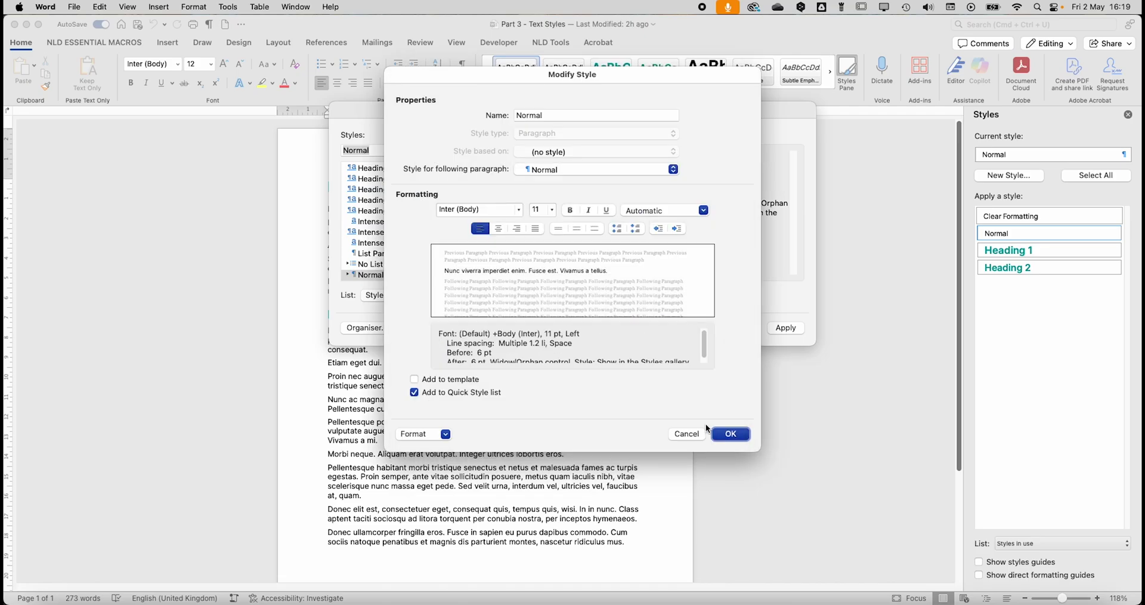
left_click(728, 434)
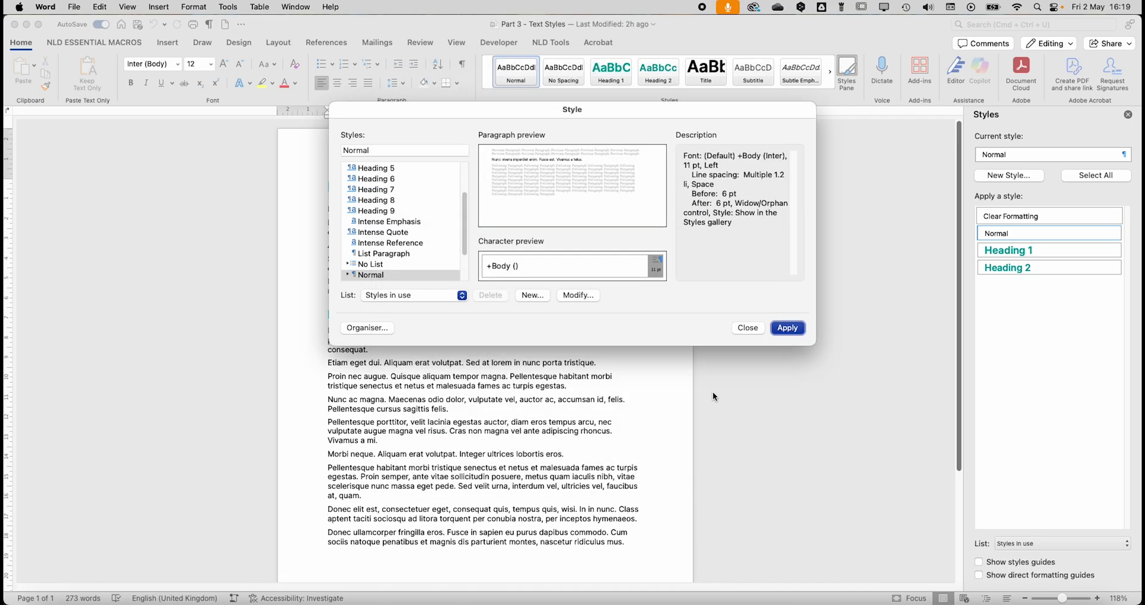
left_click(787, 327)
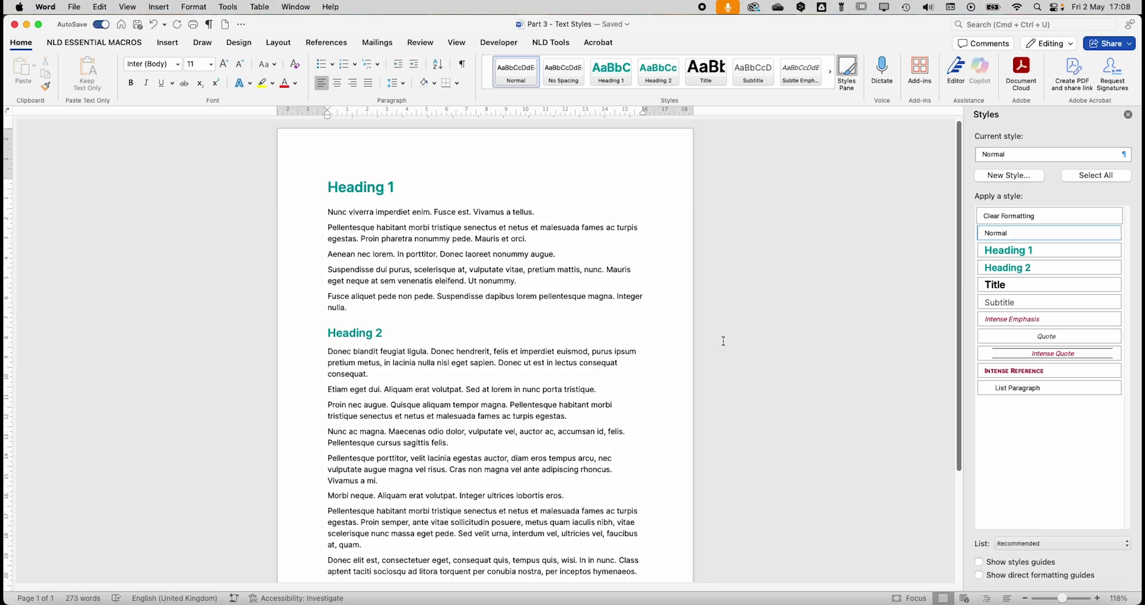
left_click(201, 5)
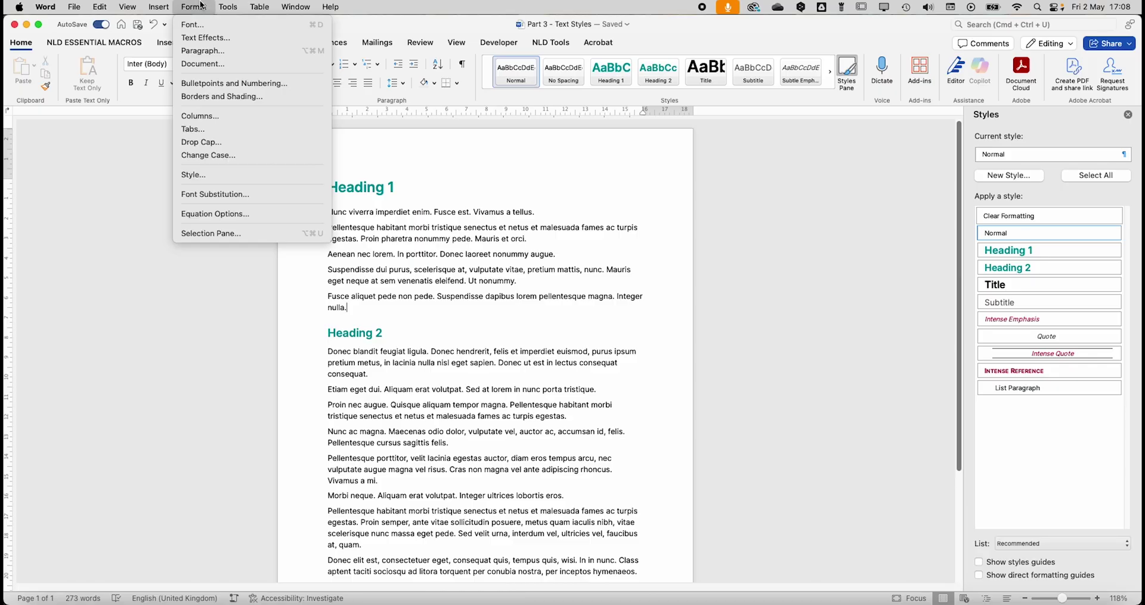
left_click(246, 173)
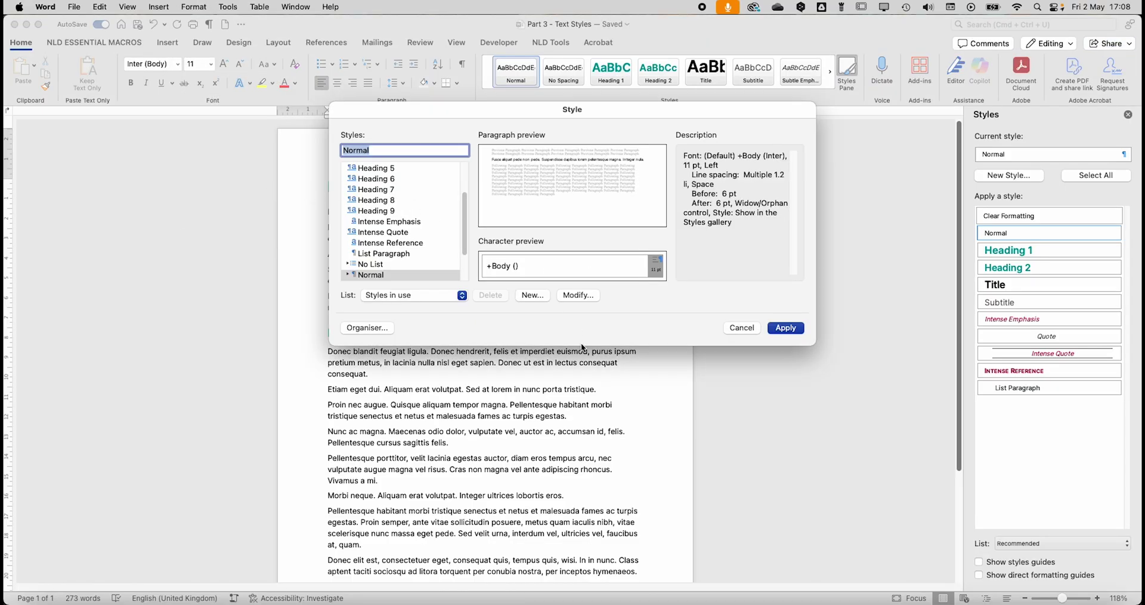
left_click(533, 295)
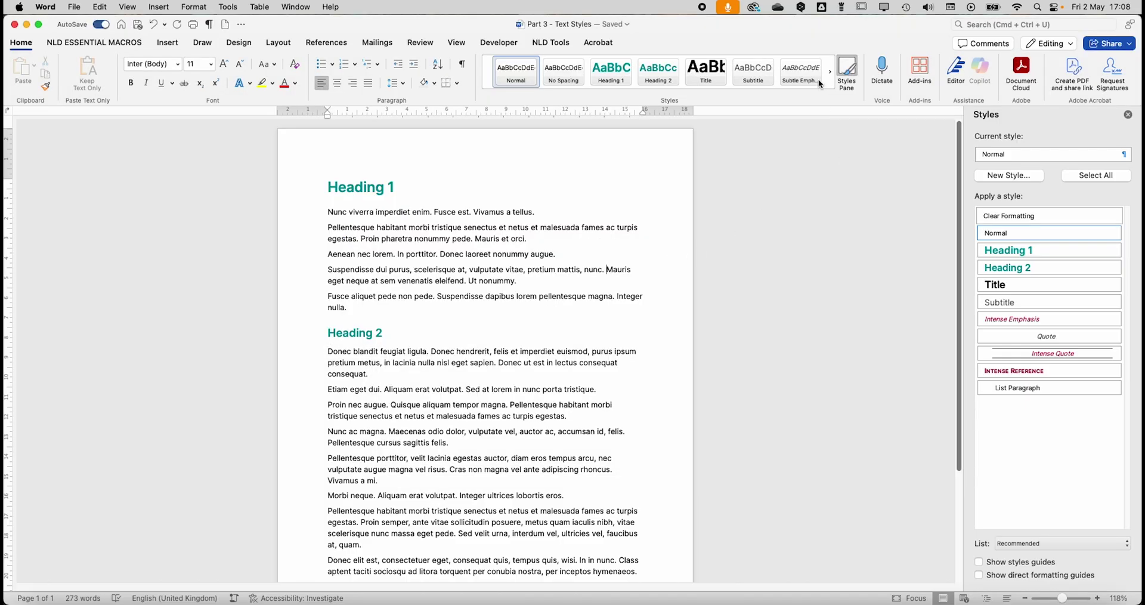
Hide the Styles pane and show it again.
left_click(846, 71)
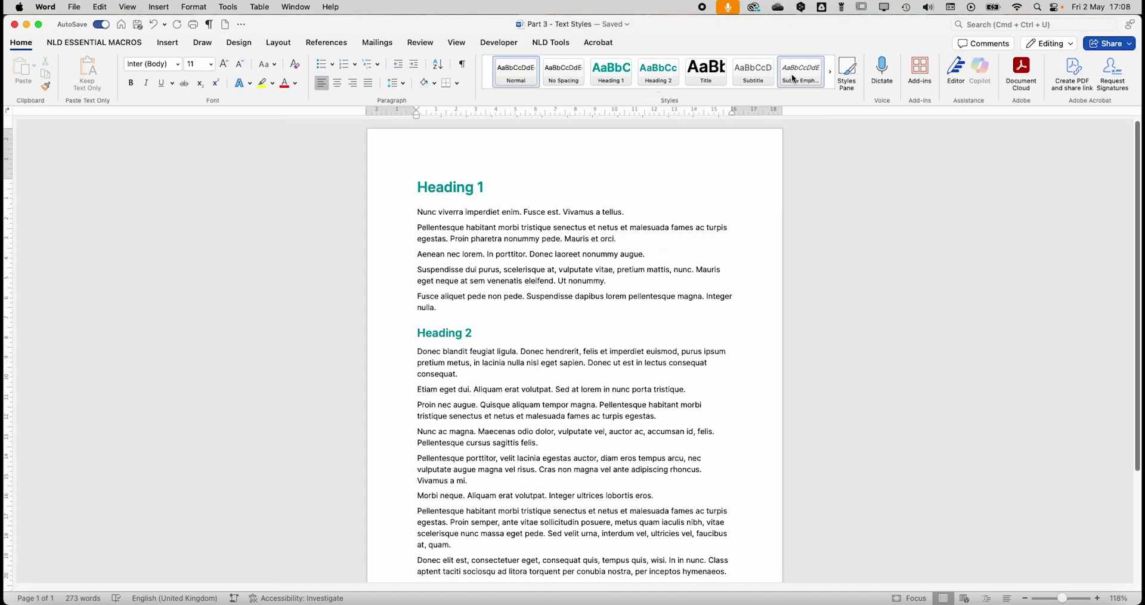
left_click(847, 70)
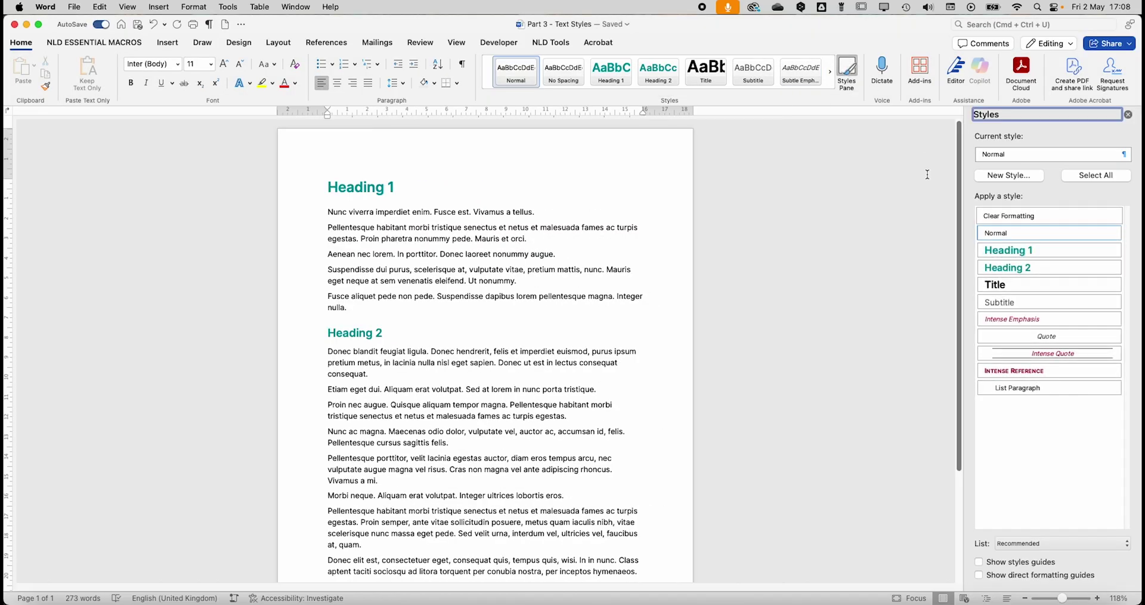
Start a new paragraph style named Address, based on Normal, with Normal as the style for the following paragraph.
left_click(1019, 174)
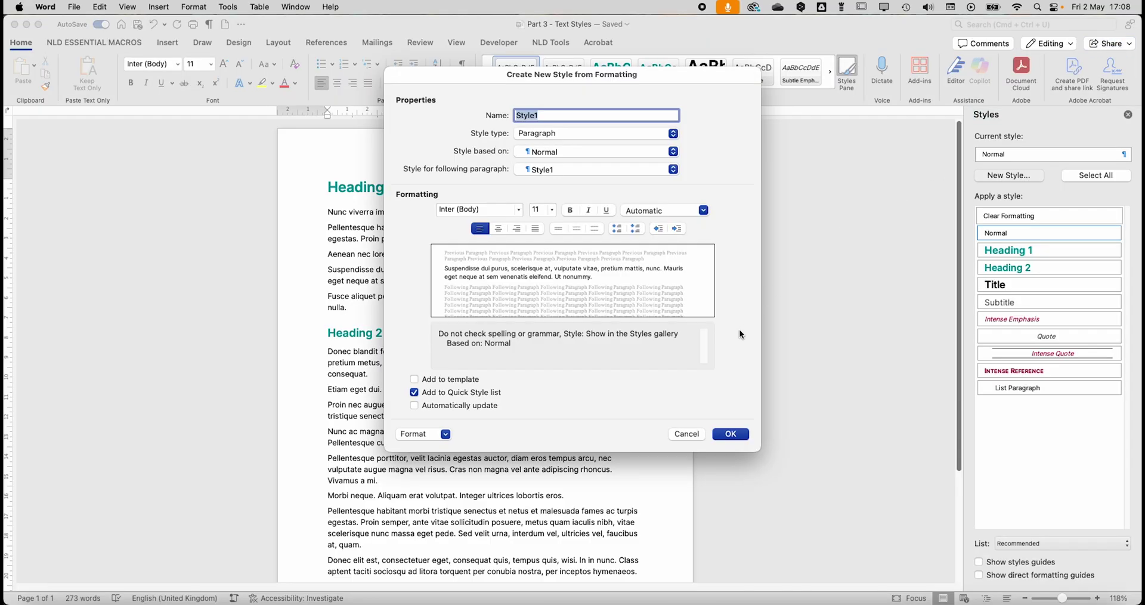
type("Address")
left_click(643, 132)
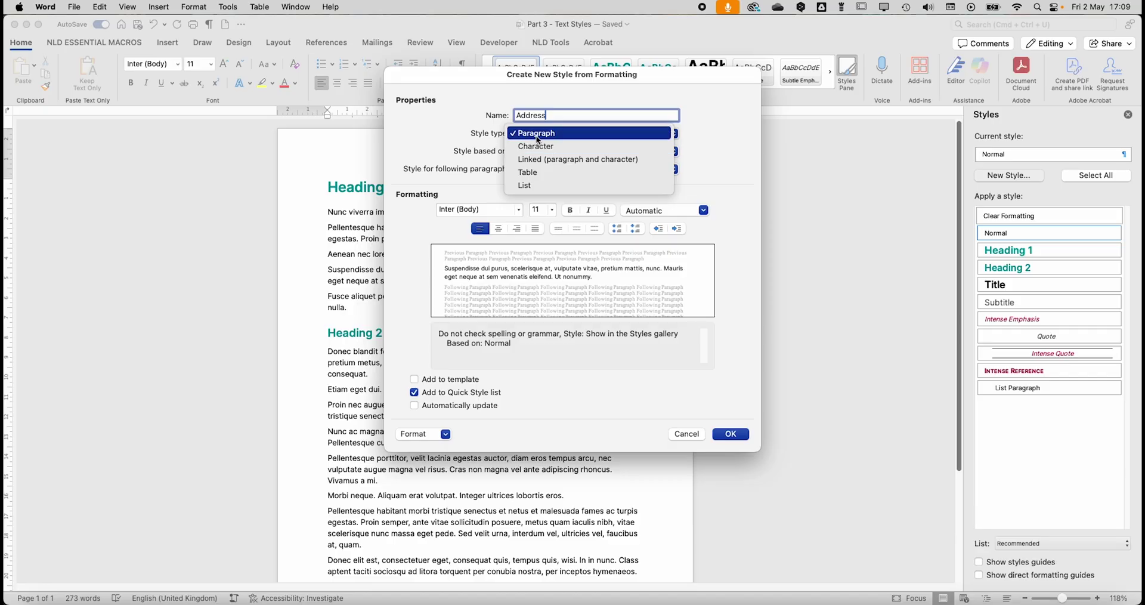
left_click(471, 152)
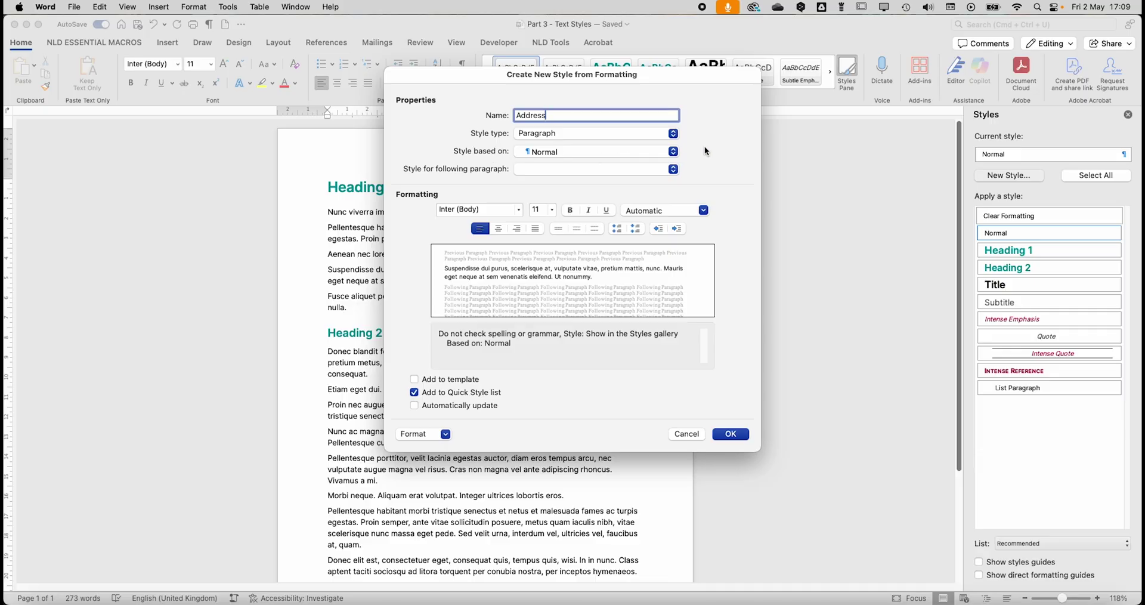
left_click(672, 151)
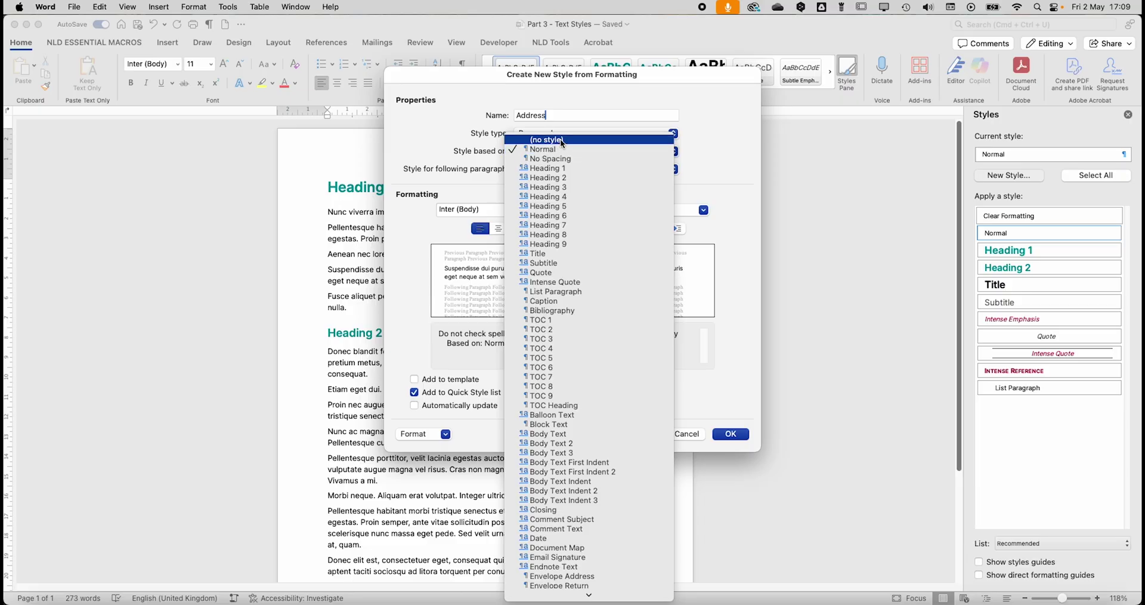
left_click(709, 149)
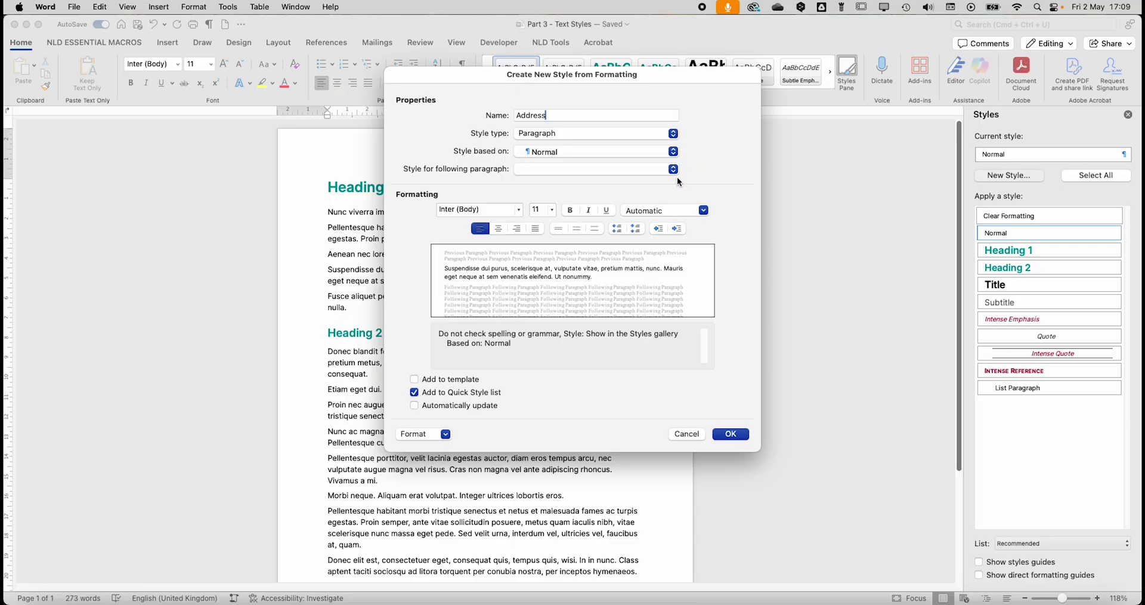
left_click(558, 170)
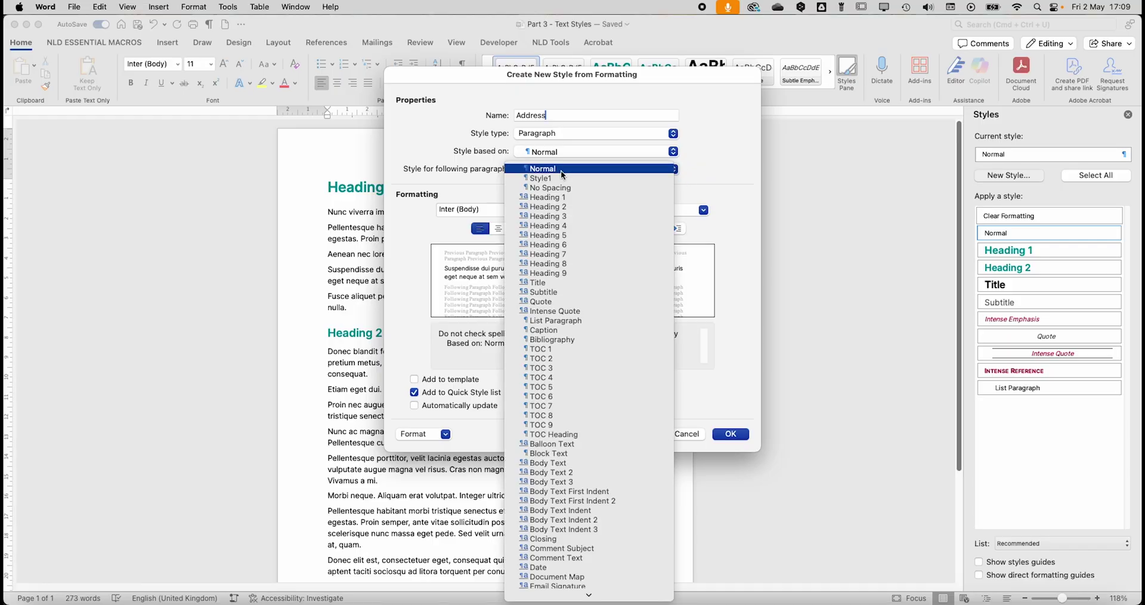
left_click(560, 170)
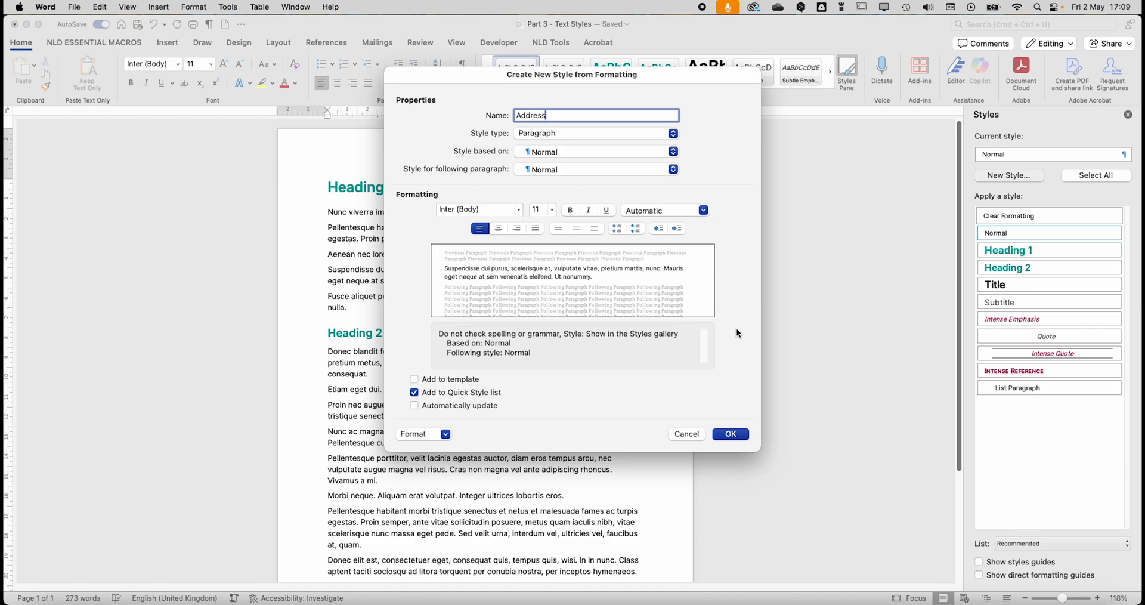
Format the Address style as 8 pt bold and create it.
left_click(550, 209)
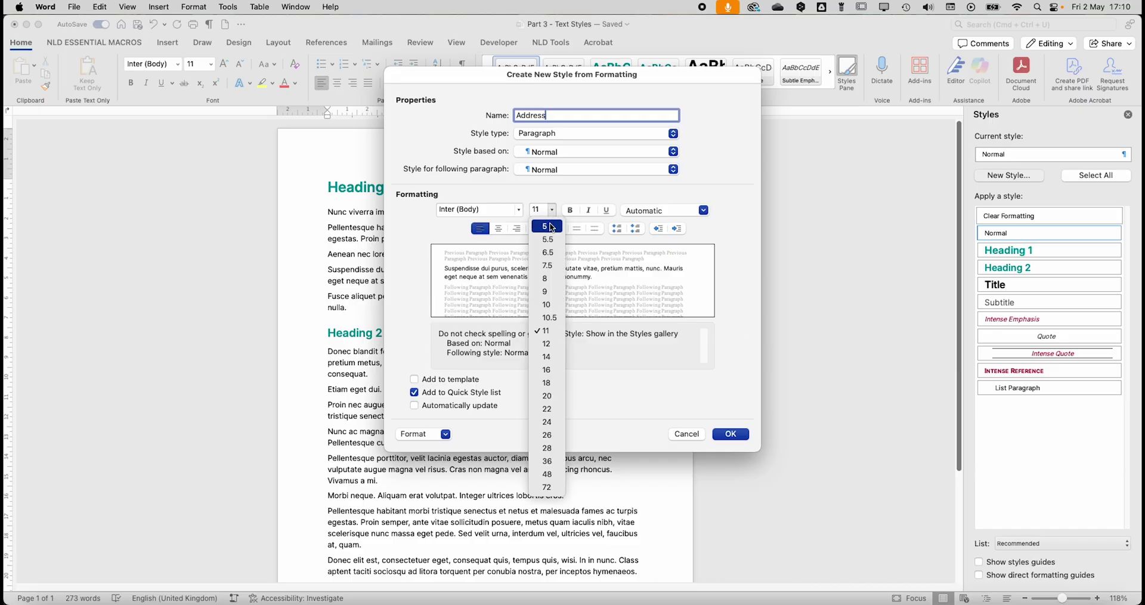
left_click(548, 278)
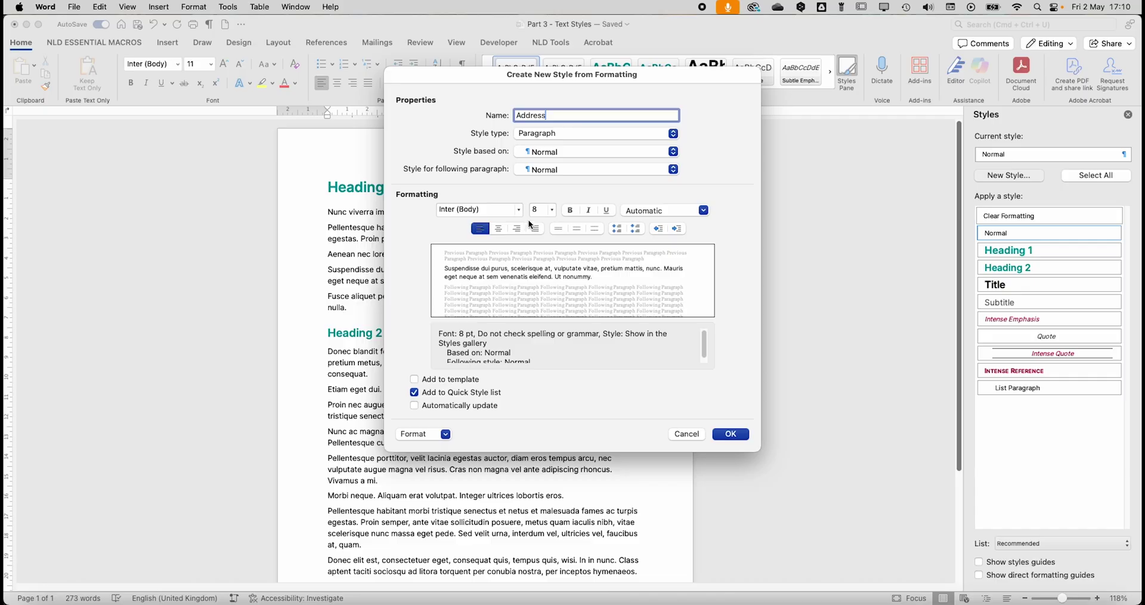
left_click(571, 209)
left_click(724, 434)
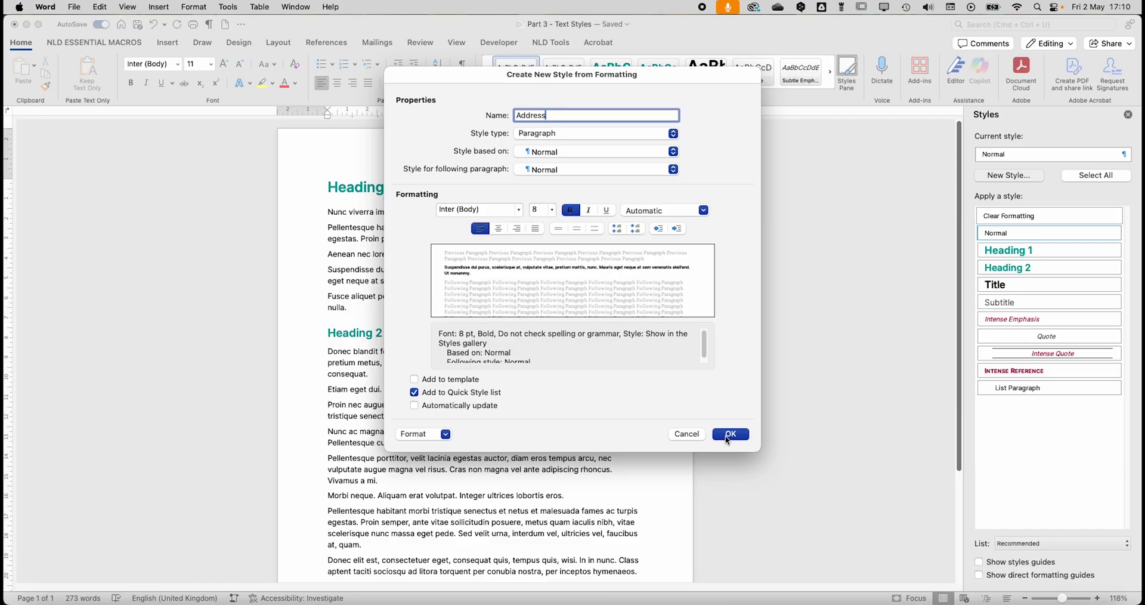